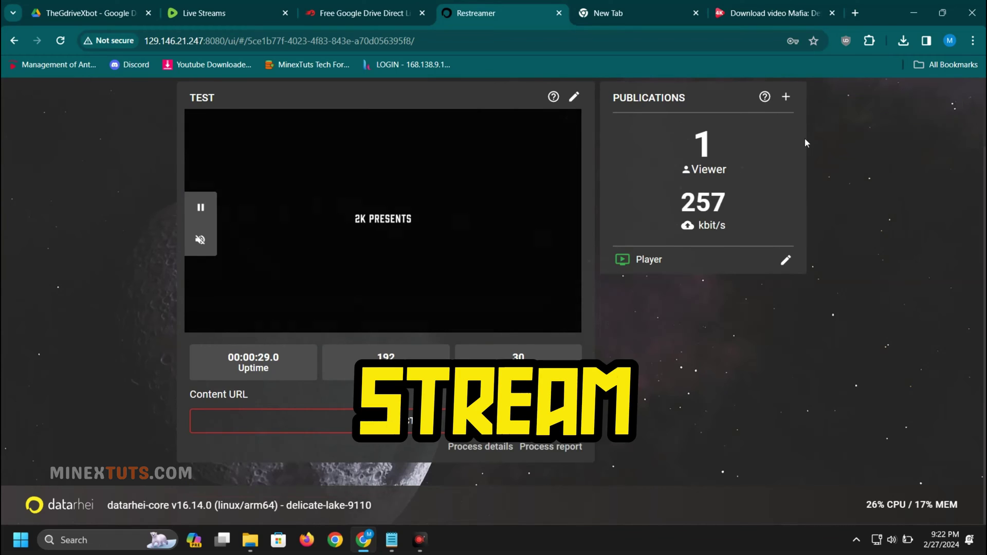
- Open the Add Publication dialog from the Publications panel and scroll to the platform tiles
{"action": "left_click", "coordinate": [786, 98]}
{"action": "scroll", "coordinate": [618, 309], "scroll_direction": "down", "scroll_amount": 3}
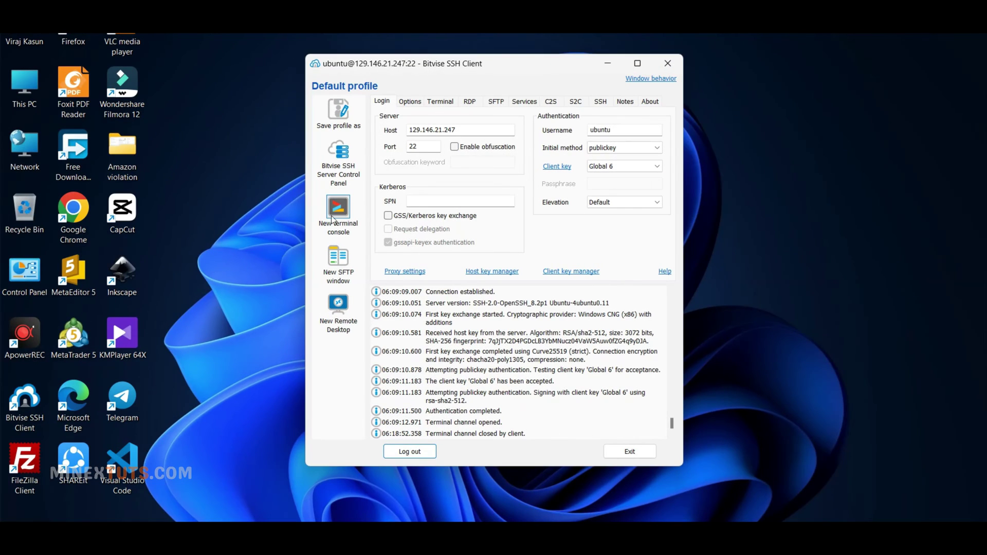
- Open a new terminal console on the server, widen and reposition it, and switch to root with sudo -i
{"action": "left_click", "coordinate": [335, 219]}
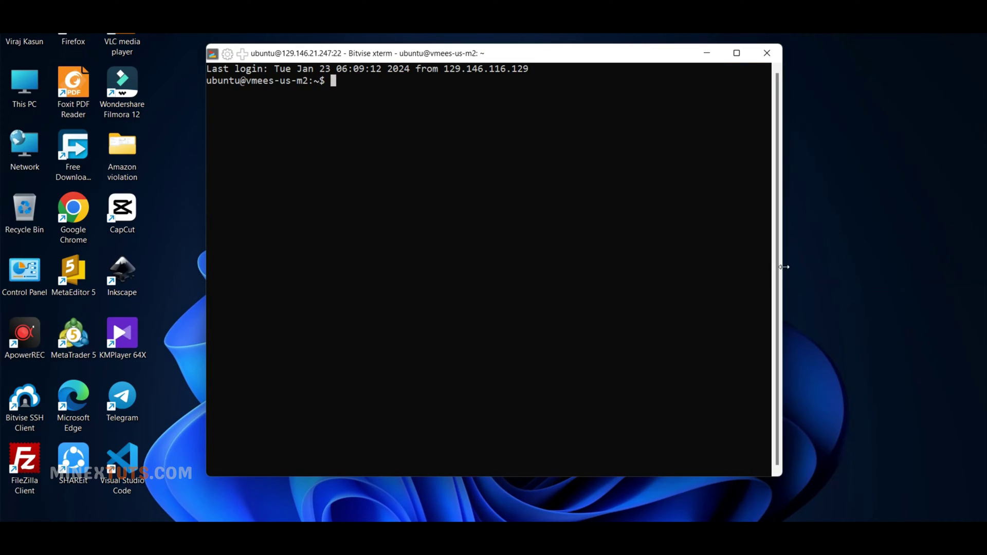
{"action": "left_click_drag", "start_coordinate": [784, 267], "coordinate": [979, 267]}
{"action": "left_click_drag", "start_coordinate": [628, 55], "coordinate": [527, 77]}
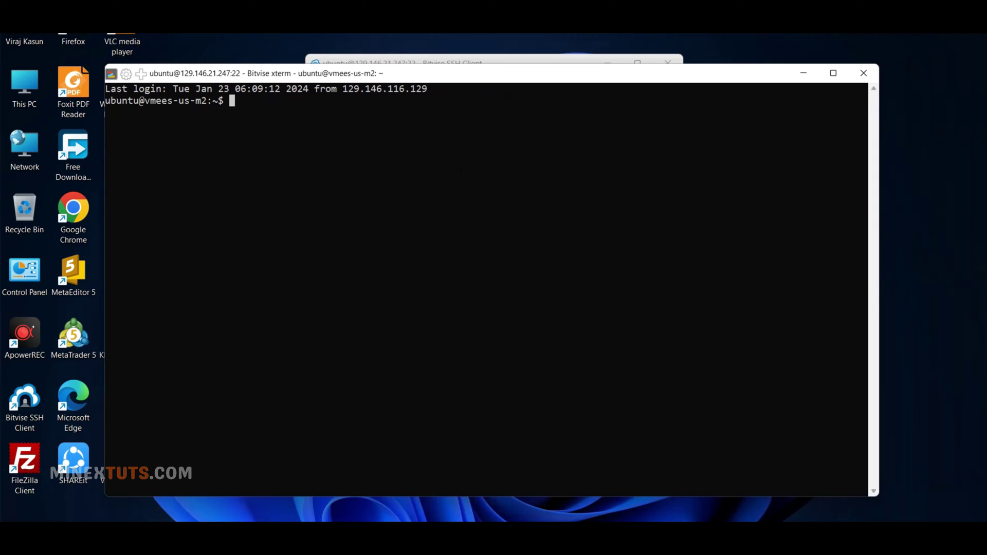
{"action": "type", "text": "sudo"}
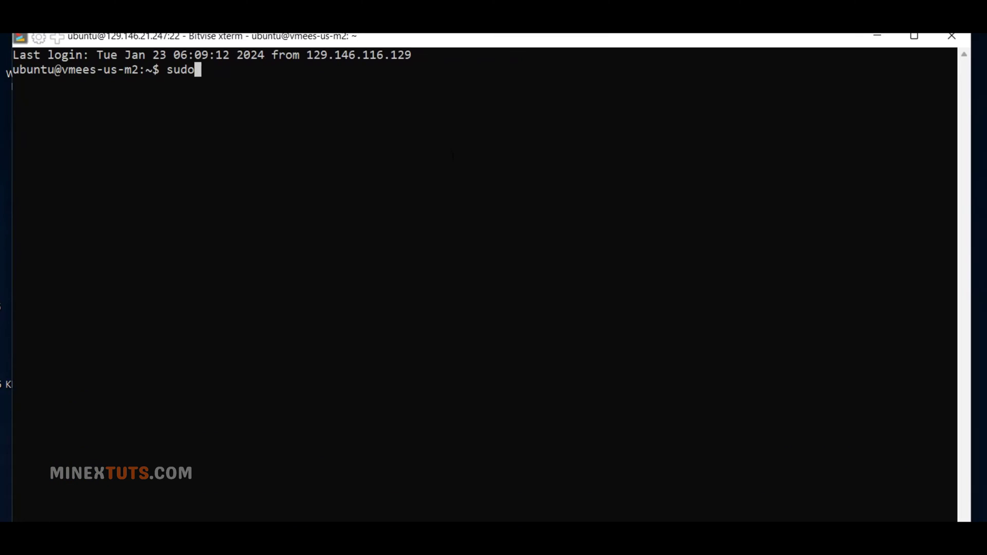
{"action": "type", "text": " -i"}
{"action": "key", "text": "Return"}
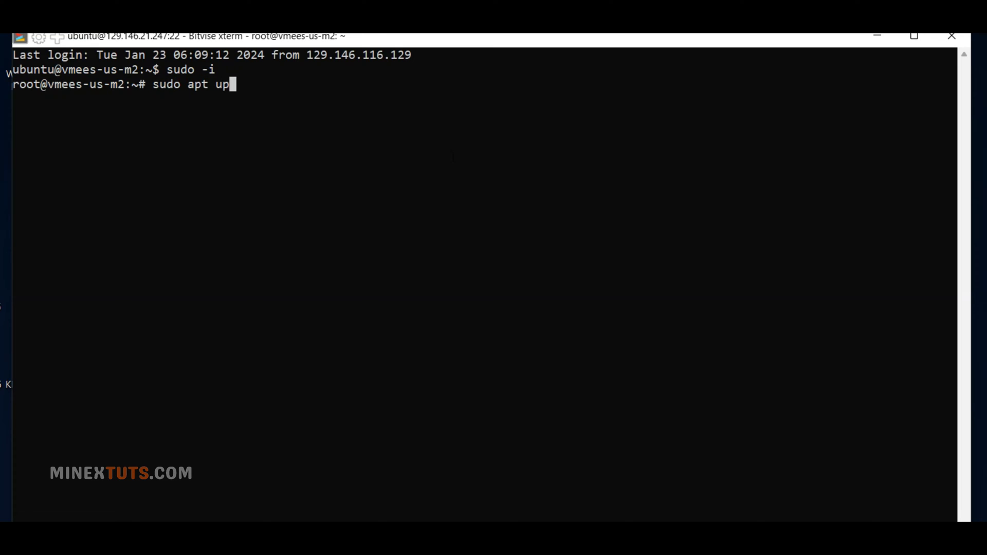
- Run sudo apt update, install docker.io, and add the user to the docker group
{"action": "type", "text": "sudo apt update"}
{"action": "key", "text": "Return"}
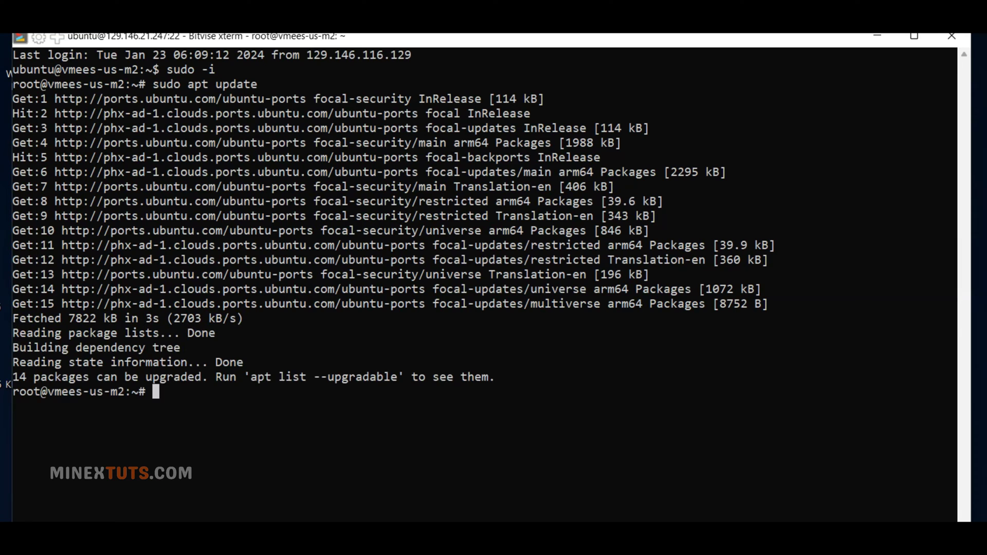
{"action": "right_click", "coordinate": [408, 467]}
{"action": "key", "text": "Return"}
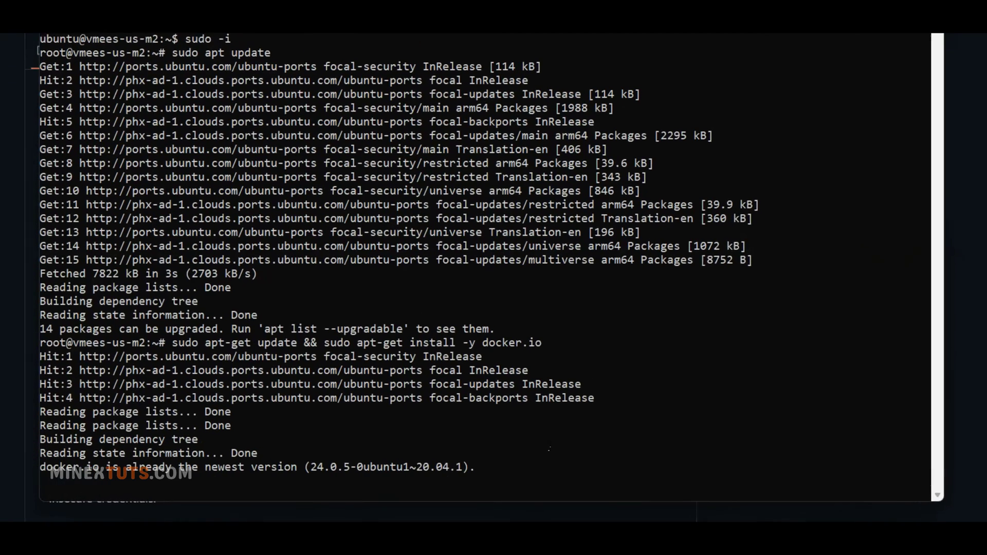
{"action": "right_click", "coordinate": [541, 451]}
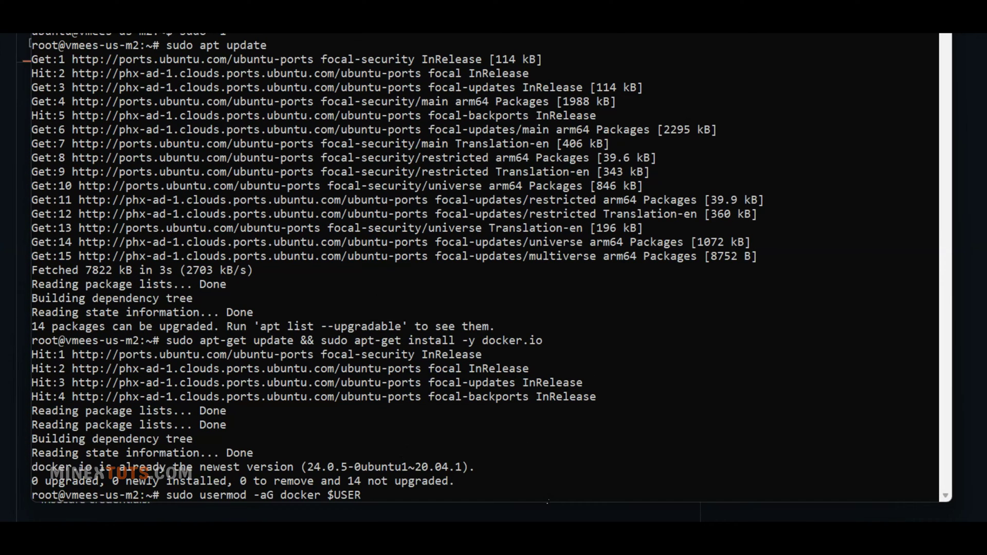
{"action": "key", "text": "Return"}
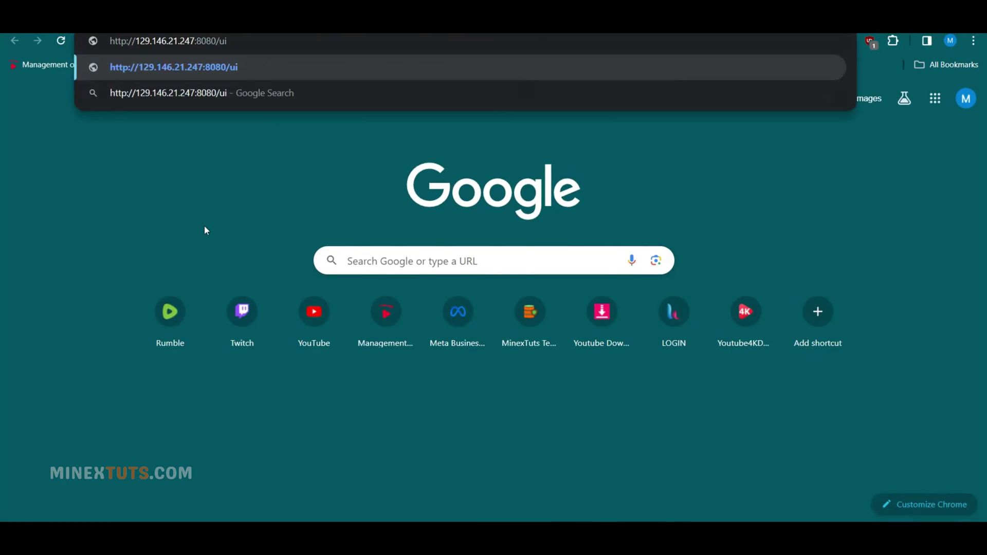
- Load the Restreamer web UI on port 8080 and disable uBlock for the site
{"action": "key", "text": "Return"}
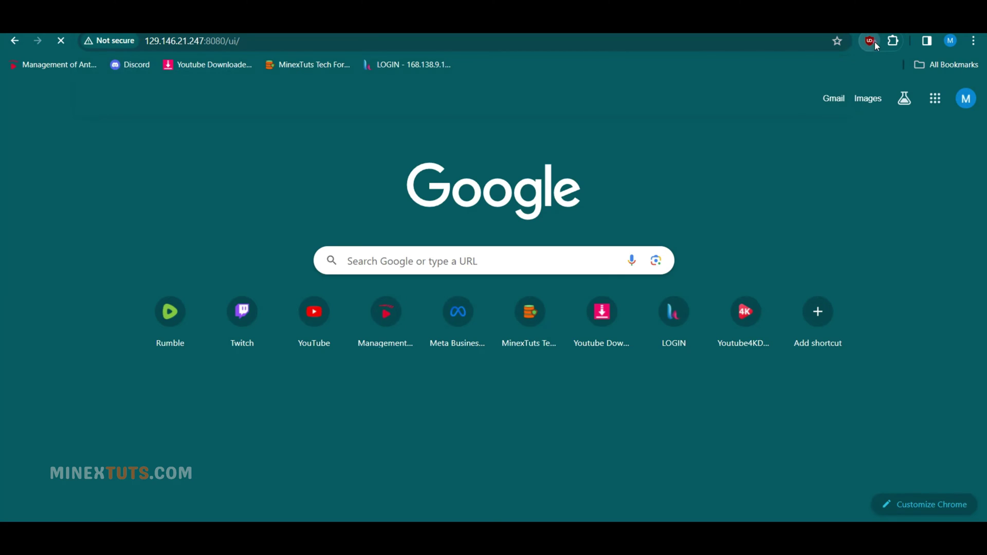
{"action": "left_click", "coordinate": [875, 42]}
{"action": "left_click", "coordinate": [801, 116]}
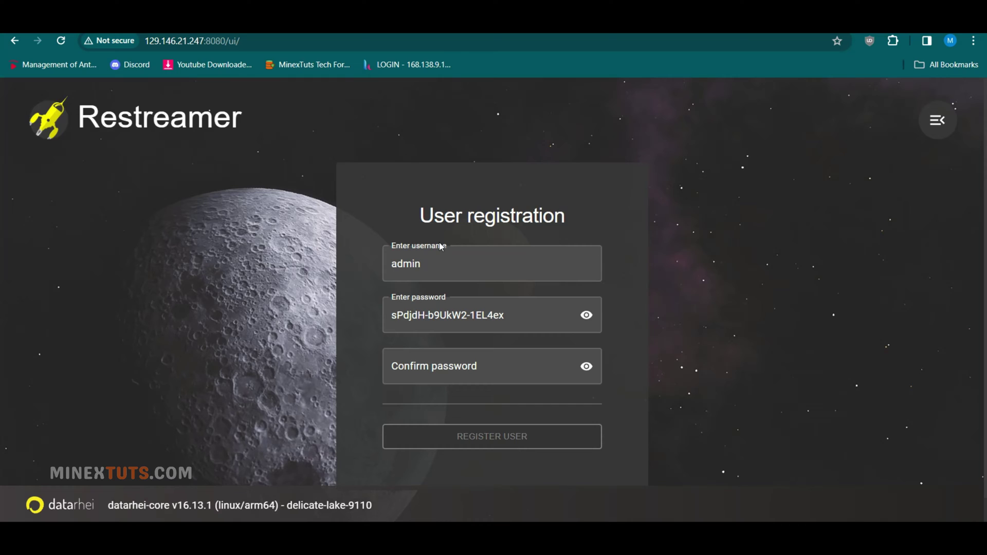
- Replace the default admin username with a new one and register the user account
{"action": "scroll", "coordinate": [507, 288], "scroll_direction": "down", "scroll_amount": 1}
{"action": "left_click", "coordinate": [445, 243]}
{"action": "left_click_drag", "start_coordinate": [442, 240], "coordinate": [359, 239]}
{"action": "type", "text": "v"}
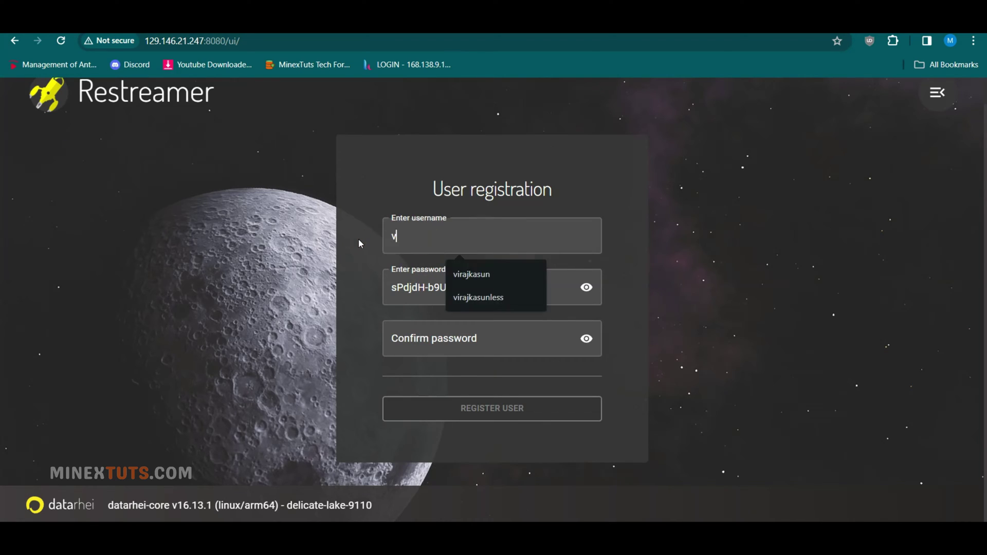
{"action": "type", "text": "iraj"}
{"action": "left_click", "coordinate": [506, 412]}
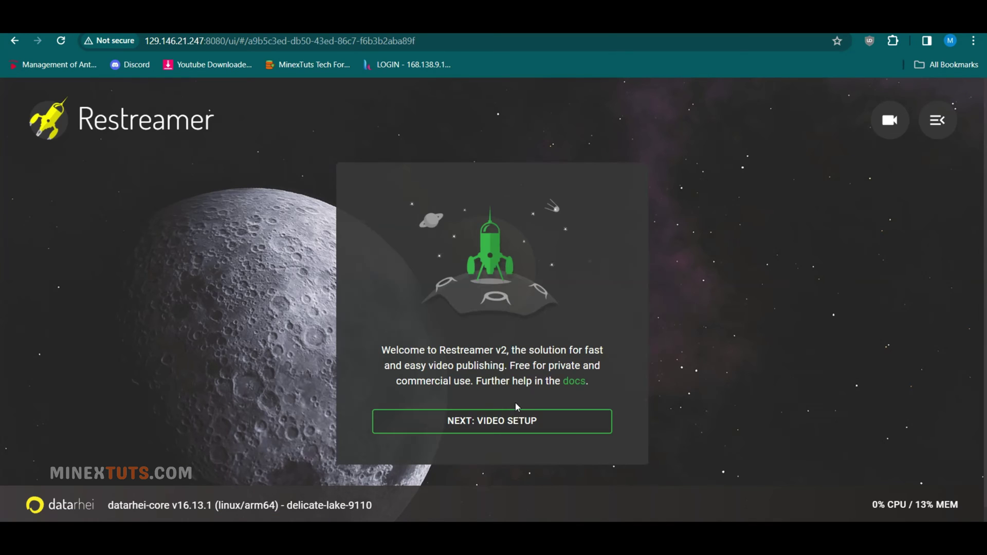
- Start video setup, switch to Advanced Setup, and try the Network source option
{"action": "left_click", "coordinate": [497, 431]}
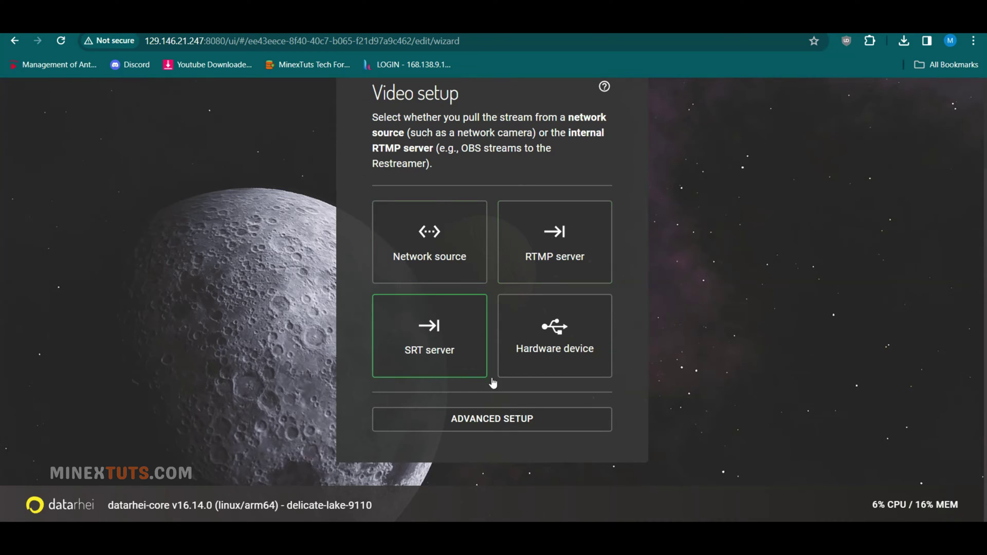
{"action": "left_click", "coordinate": [465, 421]}
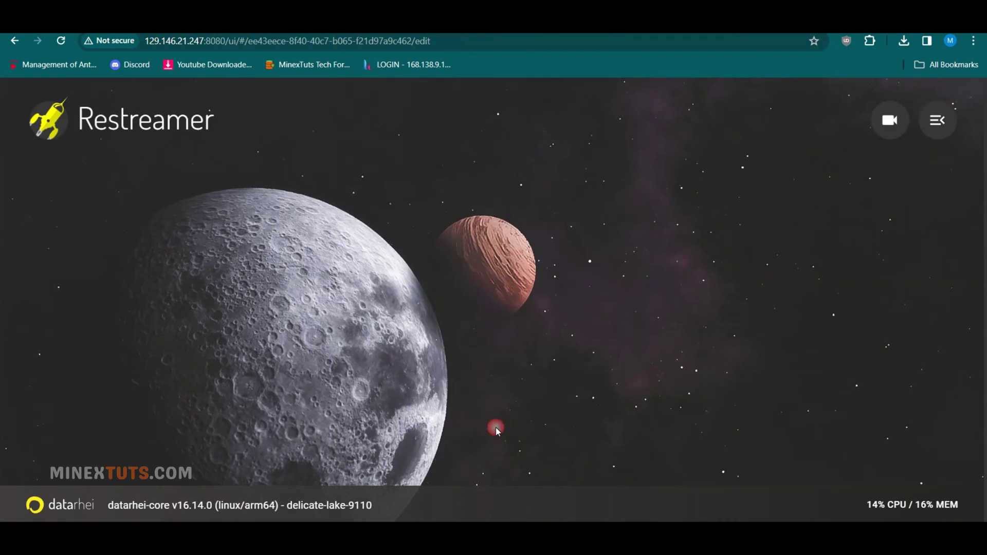
{"action": "scroll", "coordinate": [569, 317], "scroll_direction": "down", "scroll_amount": 5}
{"action": "left_click", "coordinate": [462, 262]}
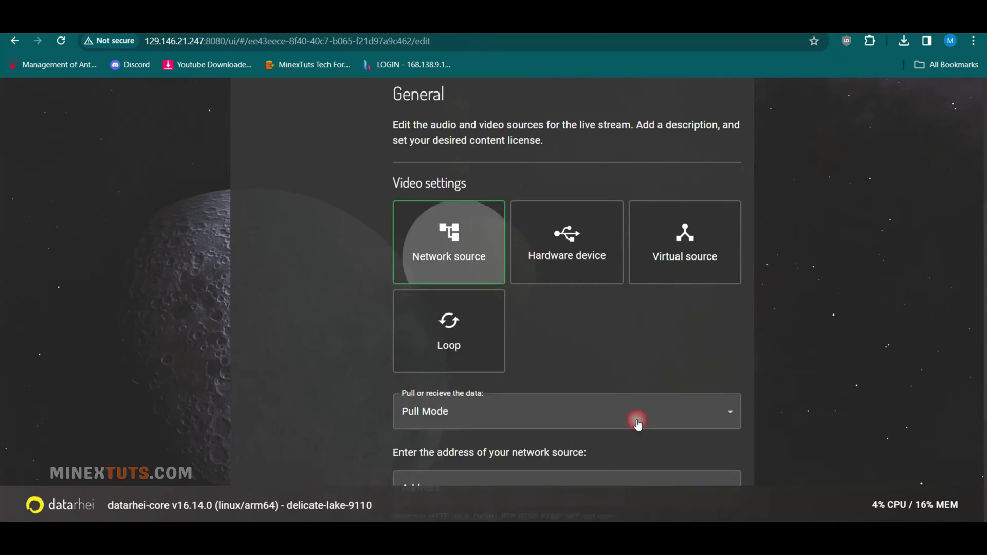
{"action": "scroll", "coordinate": [533, 304], "scroll_direction": "down", "scroll_amount": 3}
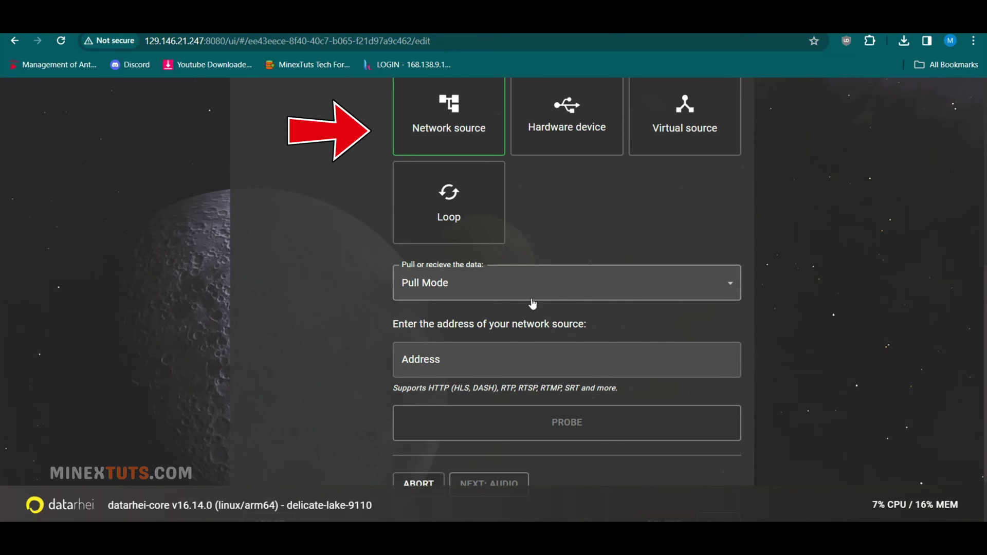
{"action": "scroll", "coordinate": [592, 421], "scroll_direction": "down", "scroll_amount": 2}
{"action": "scroll", "coordinate": [592, 422], "scroll_direction": "up", "scroll_amount": 5}
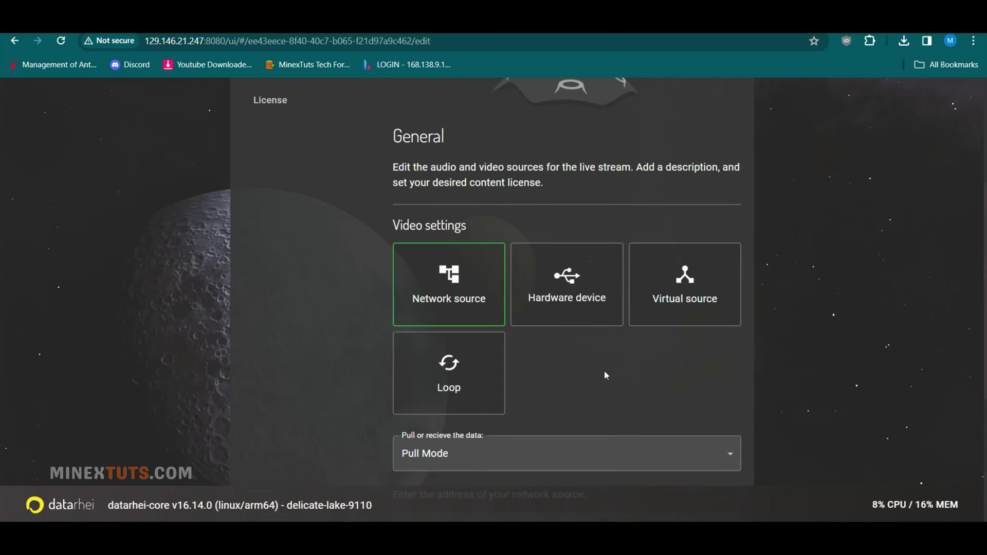
- Try Hardware device, then select Loop as the source and review its accepted file types
{"action": "left_click", "coordinate": [601, 309]}
{"action": "scroll", "coordinate": [621, 393], "scroll_direction": "down", "scroll_amount": 5}
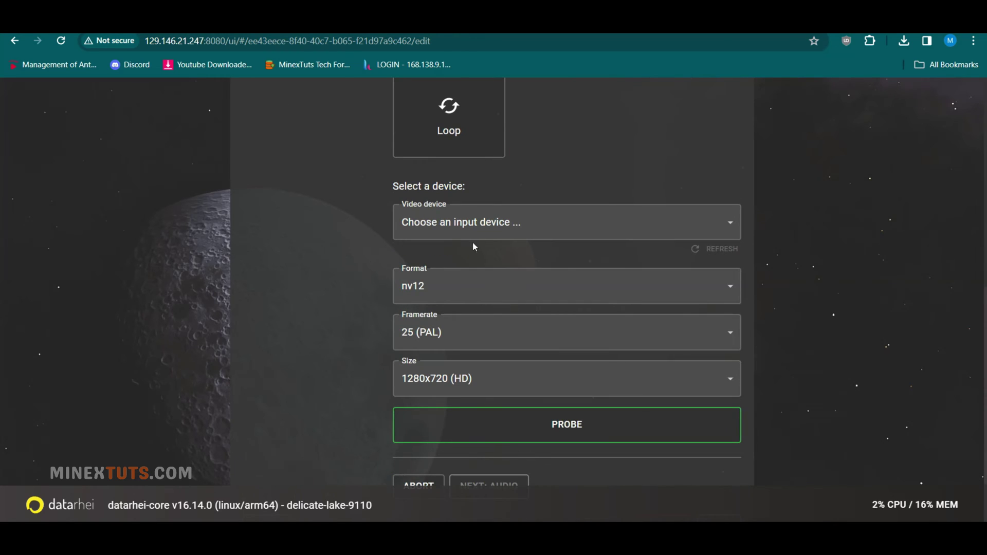
{"action": "scroll", "coordinate": [557, 422], "scroll_direction": "up", "scroll_amount": 3}
{"action": "scroll", "coordinate": [557, 421], "scroll_direction": "up", "scroll_amount": 2}
{"action": "left_click", "coordinate": [468, 324]}
{"action": "scroll", "coordinate": [606, 365], "scroll_direction": "down", "scroll_amount": 3}
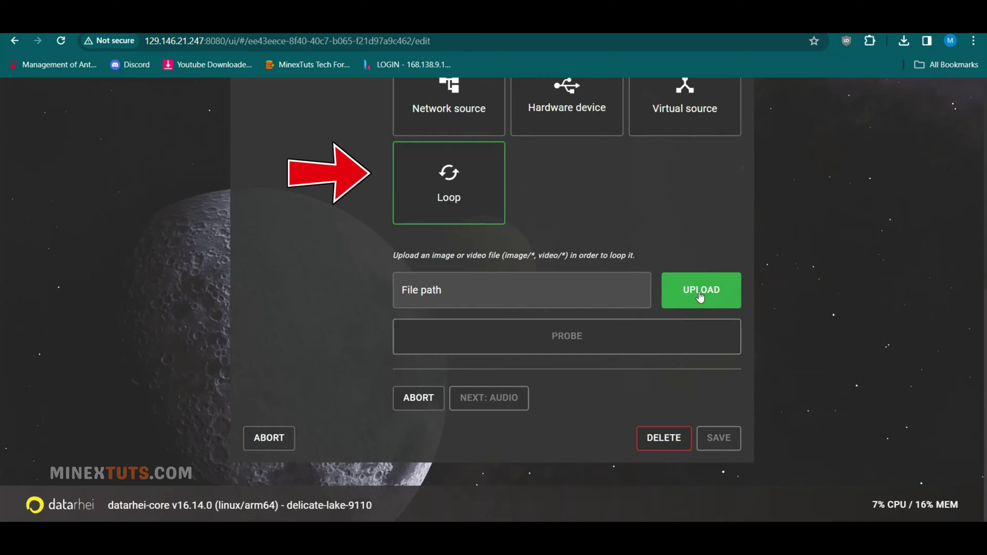
{"action": "left_click_drag", "start_coordinate": [502, 256], "coordinate": [598, 258]}
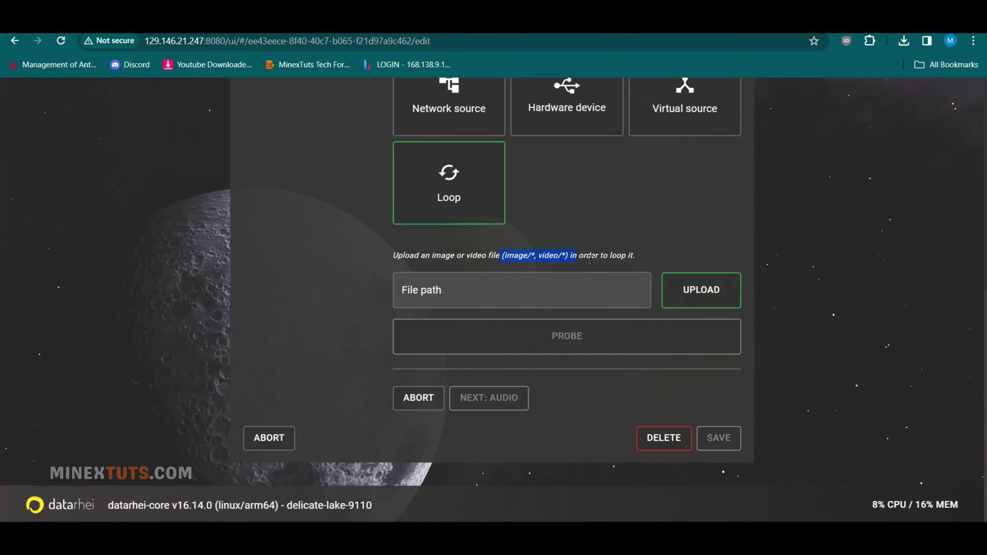
- Switch to the Google Drive TheGdriveXbot folder holding the 6.34 GB video file
{"action": "scroll", "coordinate": [566, 421], "scroll_direction": "up", "scroll_amount": 3}
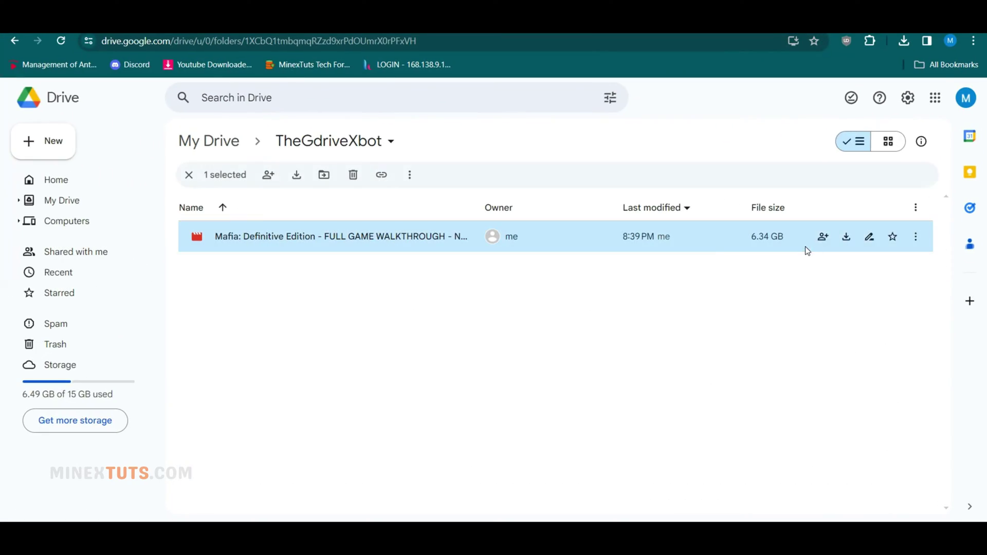
- Copy the video's Drive share link and convert it to a direct link in minexapps Google Drive DL Gen
{"action": "left_click", "coordinate": [381, 175]}
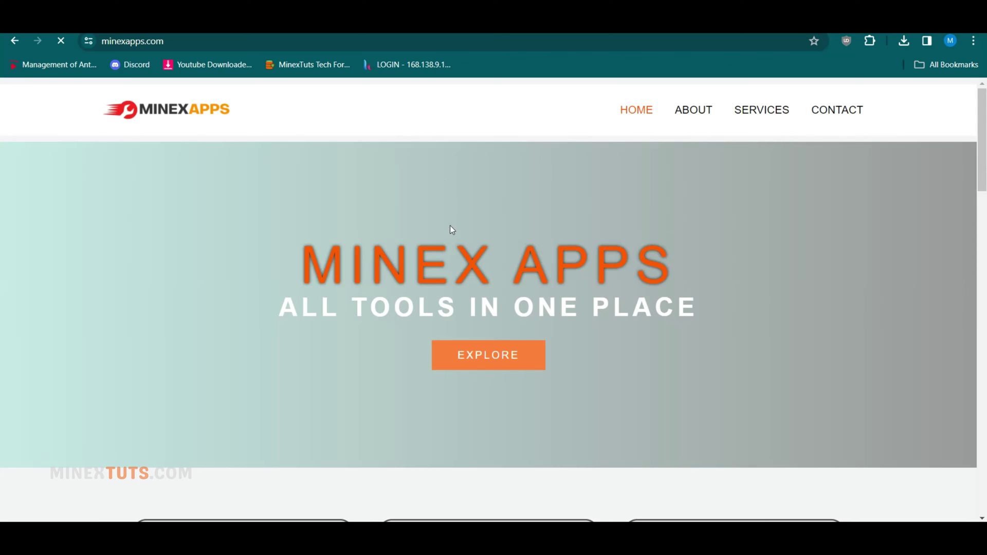
{"action": "scroll", "coordinate": [463, 216], "scroll_direction": "down", "scroll_amount": 8}
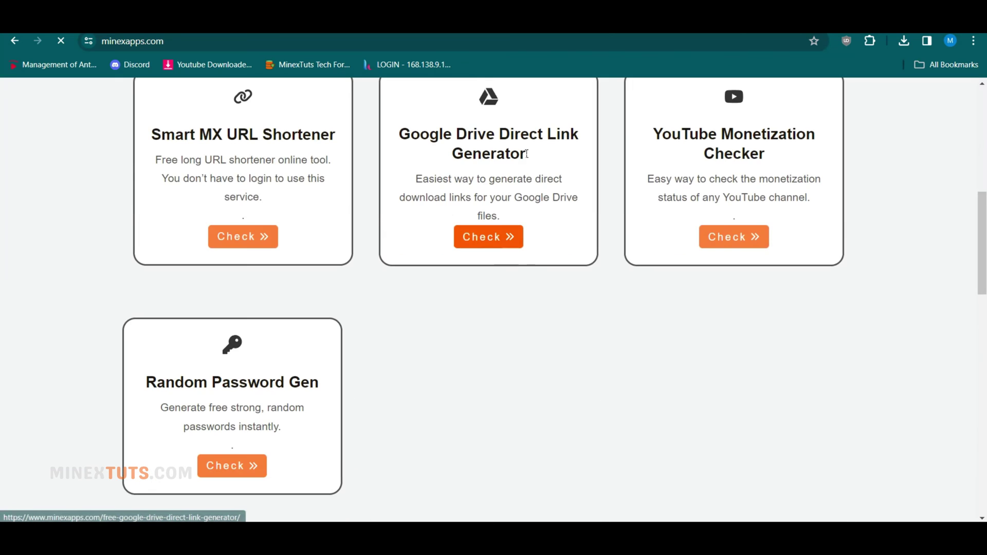
{"action": "left_click", "coordinate": [396, 399]}
{"action": "key", "text": "ctrl+v"}
{"action": "left_click", "coordinate": [631, 406]}
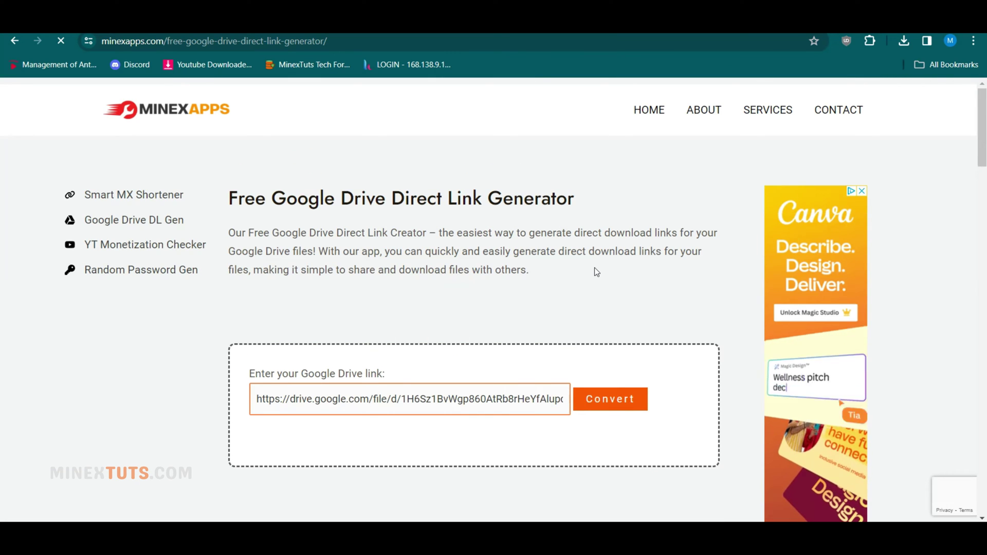
{"action": "scroll", "coordinate": [594, 267], "scroll_direction": "down", "scroll_amount": 4}
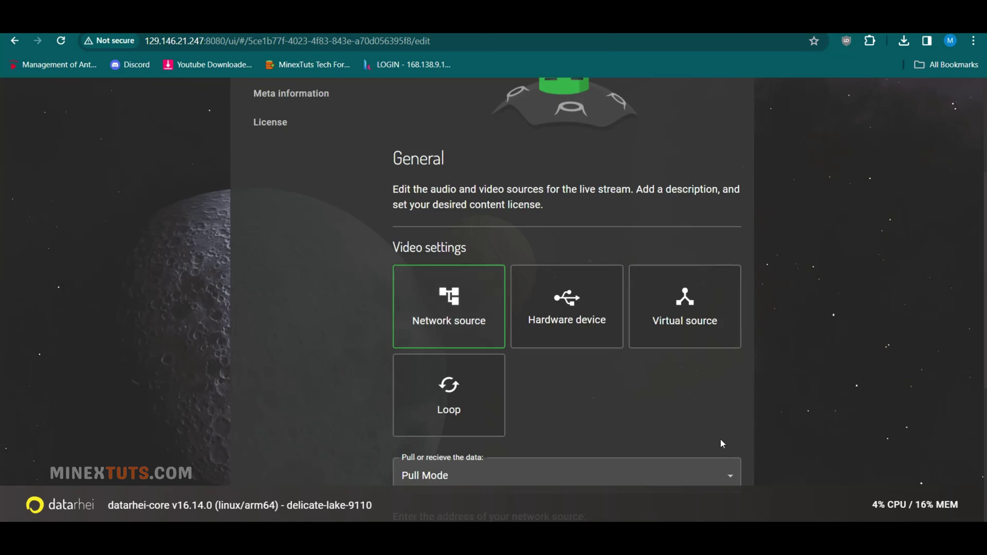
- Paste the direct download URL as the Network source address and probe it
{"action": "scroll", "coordinate": [715, 430], "scroll_direction": "down", "scroll_amount": 5}
{"action": "left_click", "coordinate": [498, 299]}
{"action": "key", "text": "ctrl+v"}
{"action": "scroll", "coordinate": [498, 332], "scroll_direction": "down", "scroll_amount": 1}
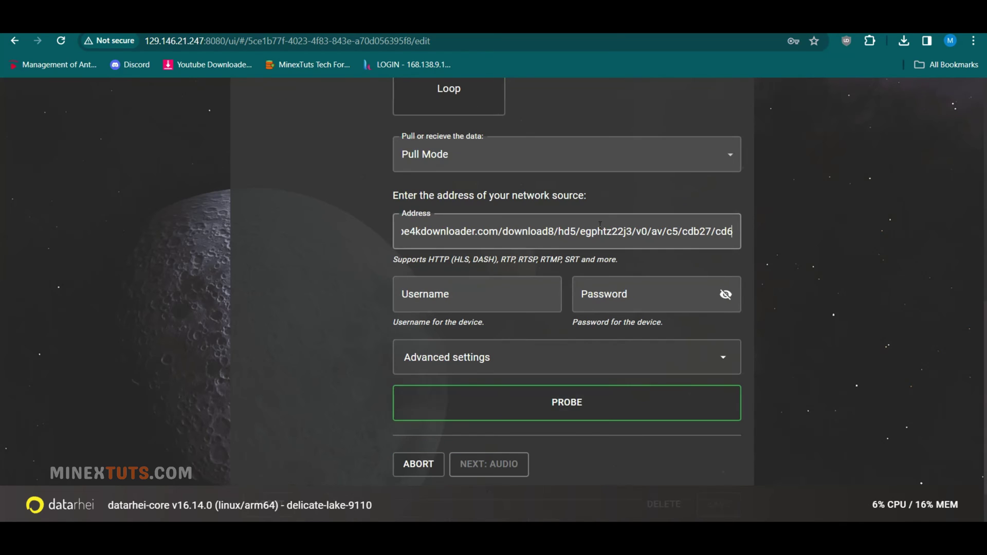
{"action": "left_click", "coordinate": [610, 410]}
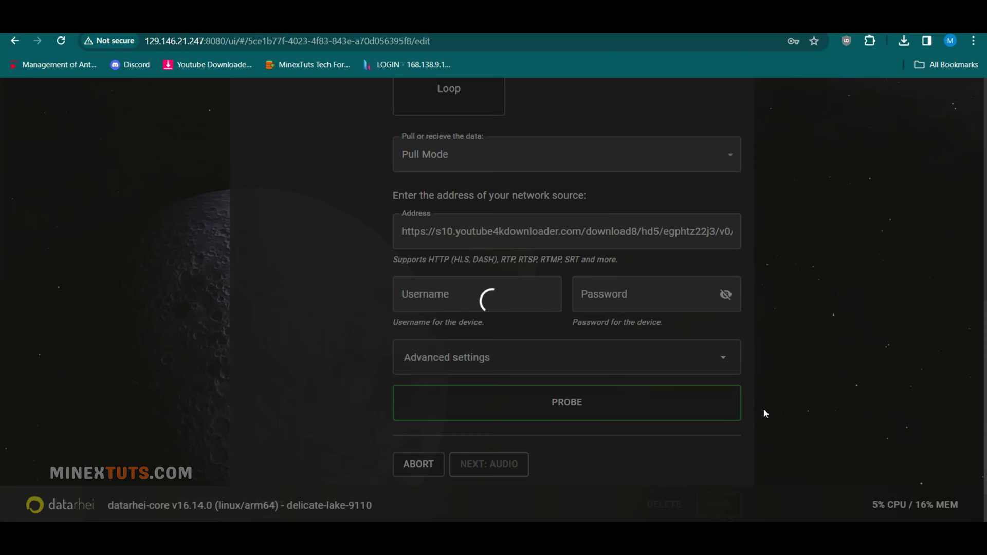
{"action": "scroll", "coordinate": [537, 351], "scroll_direction": "down", "scroll_amount": 2}
- Take audio from the video source, finish the wizard, and save the test channel
{"action": "left_click", "coordinate": [476, 433]}
{"action": "scroll", "coordinate": [614, 390], "scroll_direction": "up", "scroll_amount": 2}
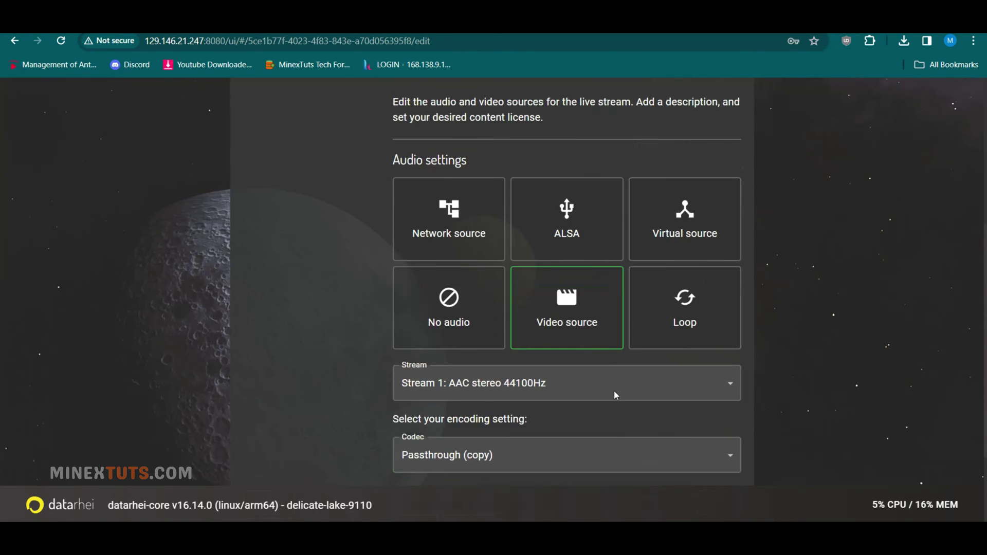
{"action": "scroll", "coordinate": [614, 394], "scroll_direction": "down", "scroll_amount": 1}
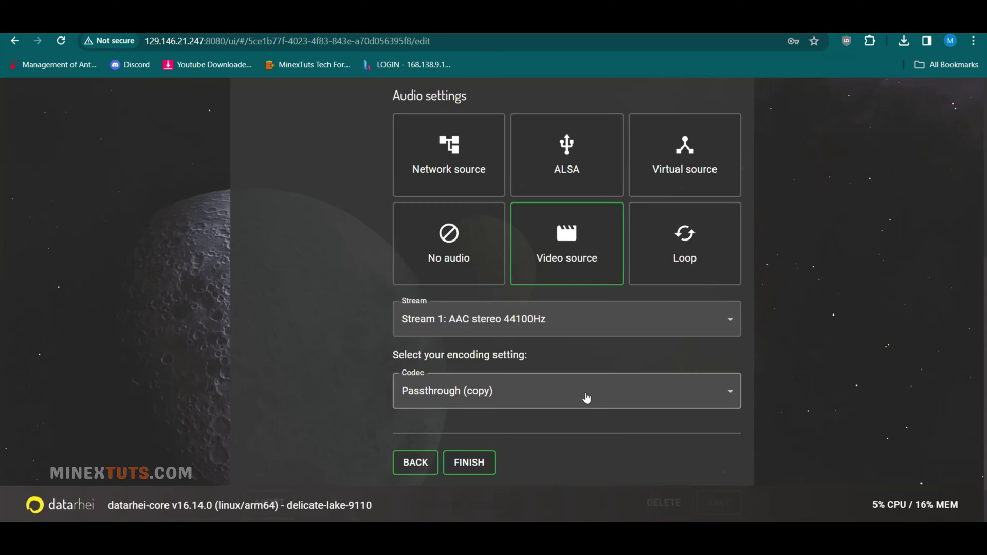
{"action": "left_click", "coordinate": [489, 462]}
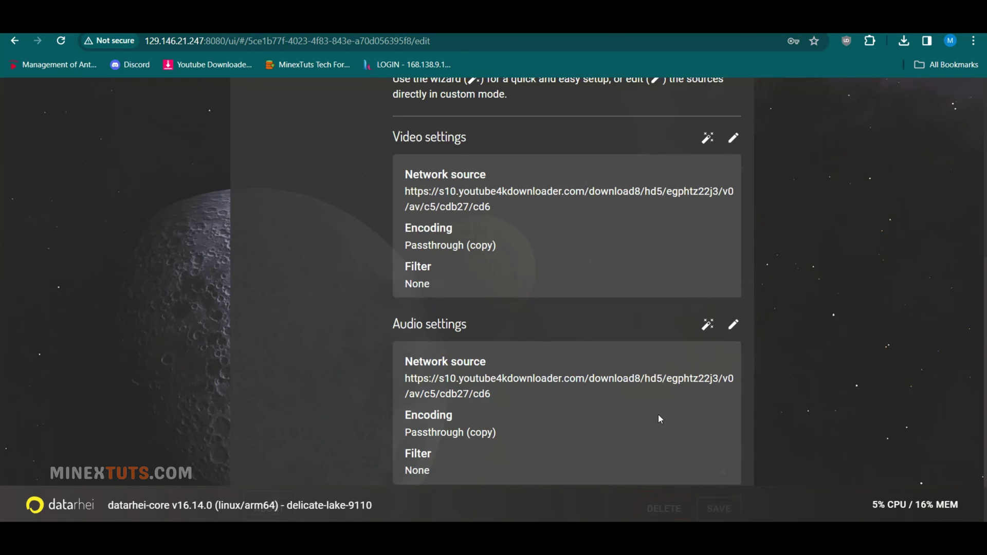
{"action": "scroll", "coordinate": [660, 419], "scroll_direction": "down", "scroll_amount": 1}
{"action": "left_click", "coordinate": [719, 438]}
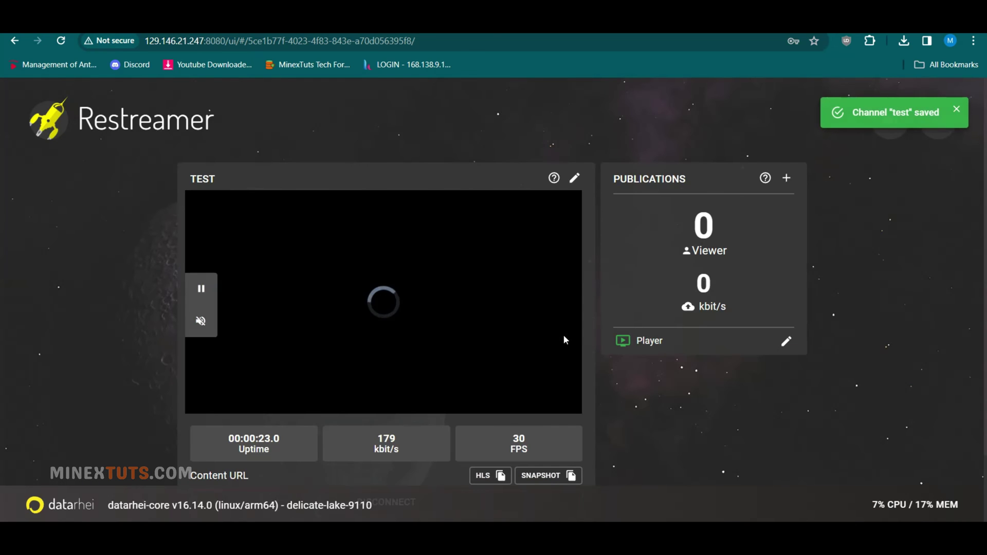
- Let the test channel preview start playing, then bring up the Add Publication platform list
{"action": "scroll", "coordinate": [564, 335], "scroll_direction": "down", "scroll_amount": 2}
{"action": "scroll", "coordinate": [286, 273], "scroll_direction": "down", "scroll_amount": 2}
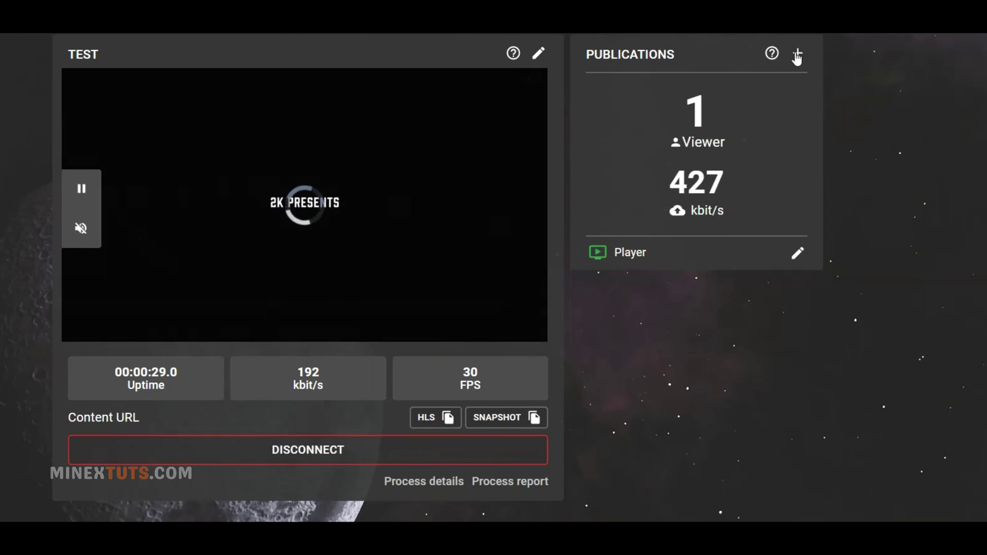
{"action": "left_click", "coordinate": [797, 55]}
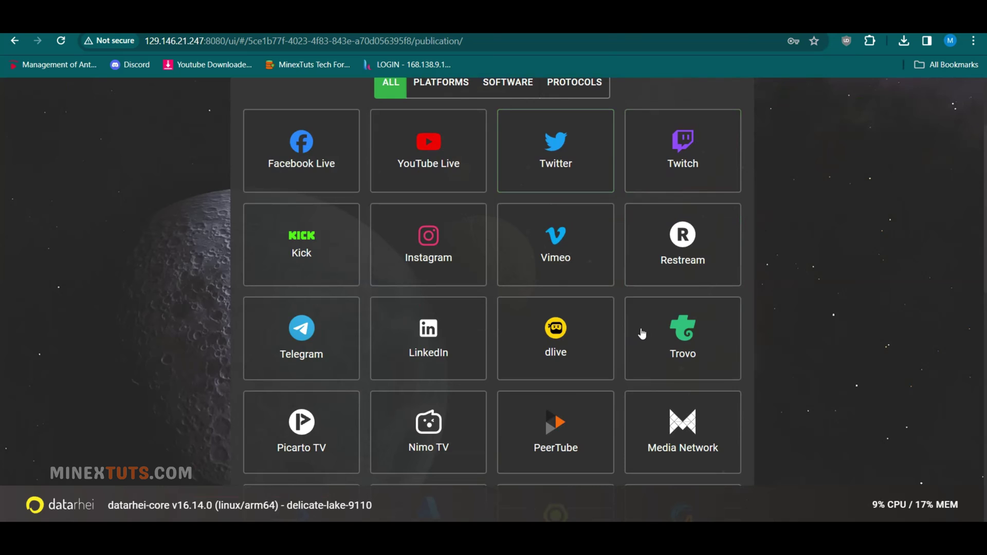
- Save a Rumble publication with its pasted stream details, then choose Twitch as the next platform
{"action": "scroll", "coordinate": [642, 334], "scroll_direction": "down", "scroll_amount": 5}
{"action": "left_click", "coordinate": [643, 335]}
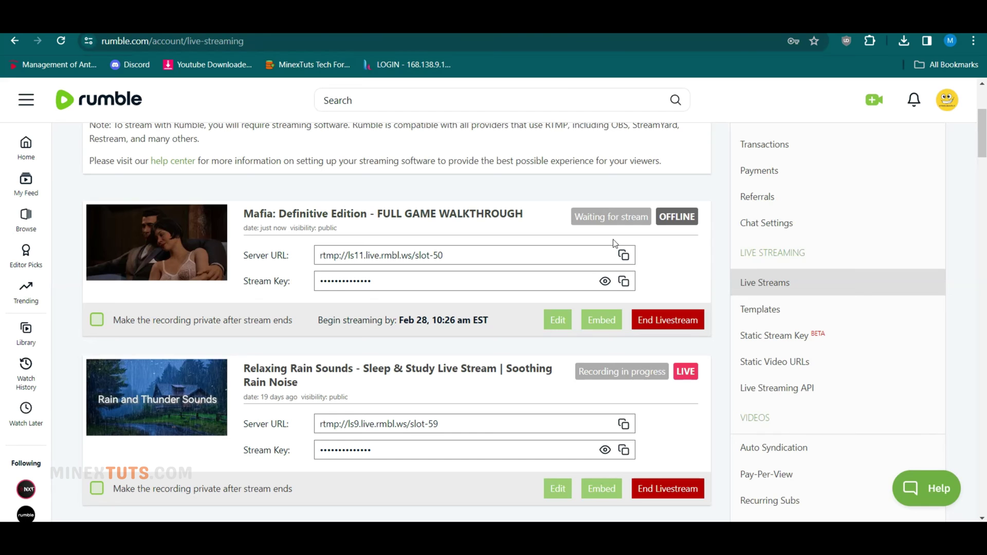
{"action": "left_click", "coordinate": [623, 254]}
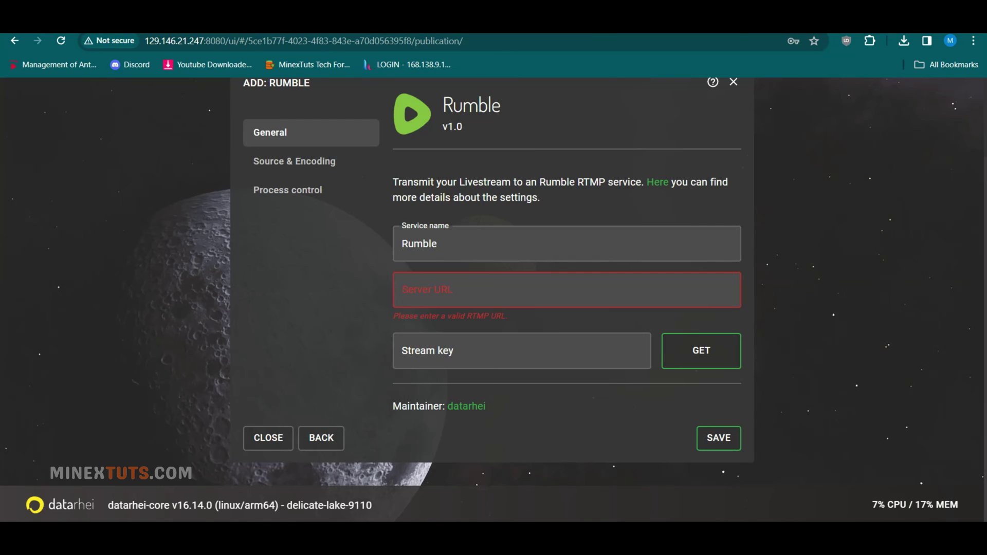
{"action": "key", "text": "ctrl+v"}
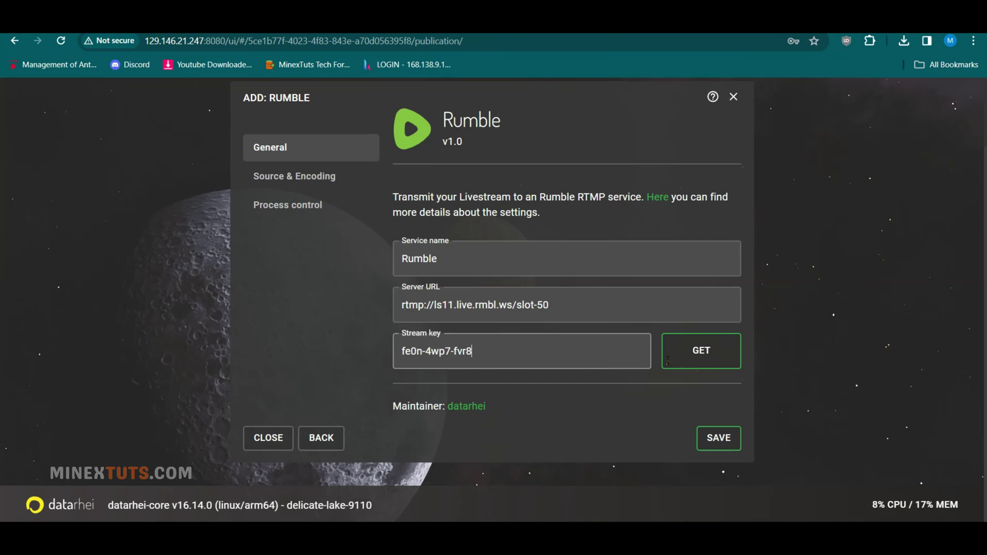
{"action": "left_click", "coordinate": [715, 435]}
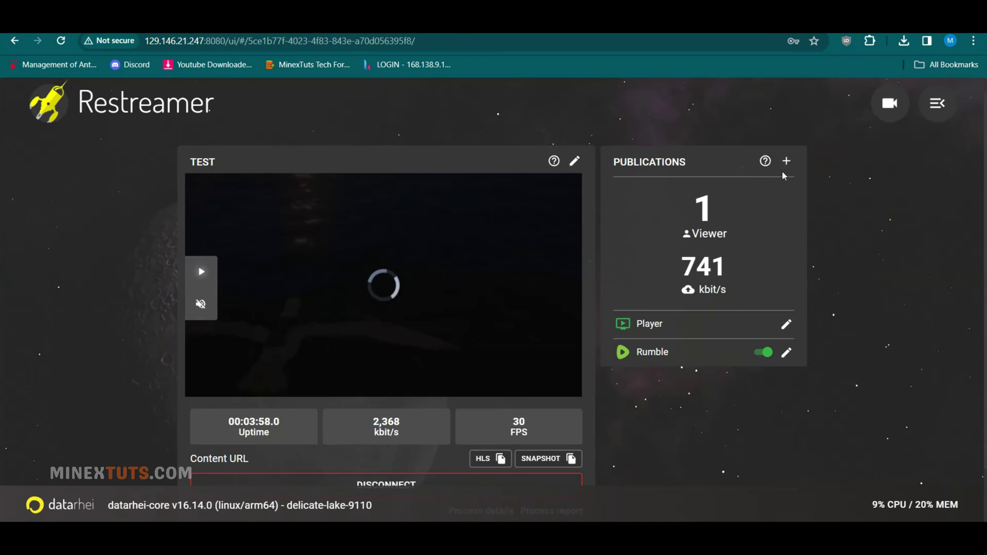
{"action": "left_click", "coordinate": [783, 164]}
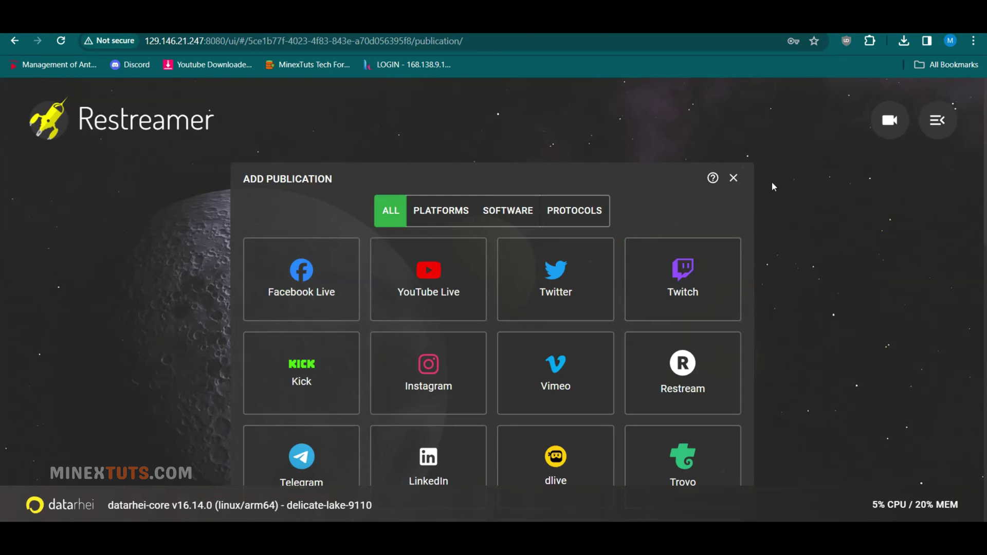
{"action": "left_click", "coordinate": [719, 286]}
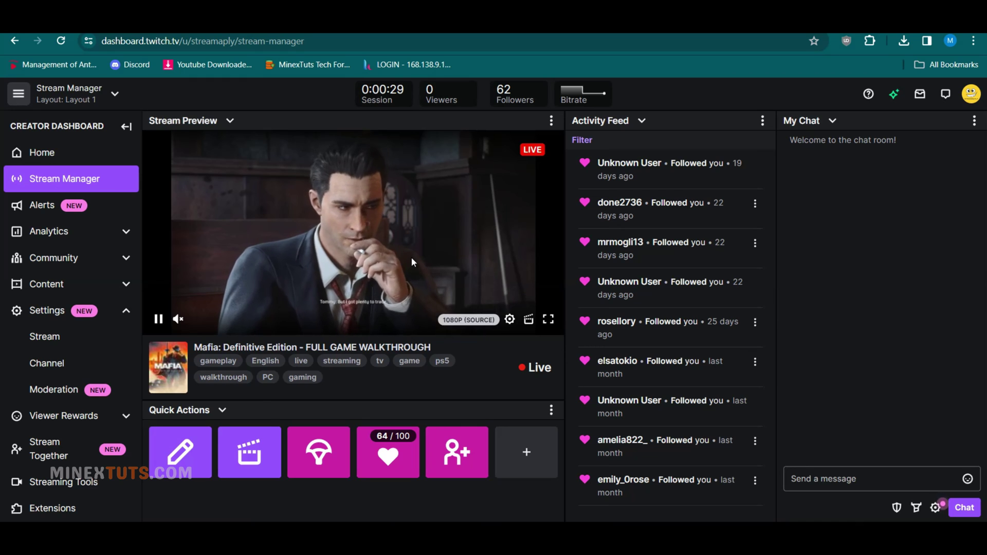
- Check the Twitch live preview, then like the live broadcast on Rumble
{"action": "mouse_move", "coordinate": [580, 100]}
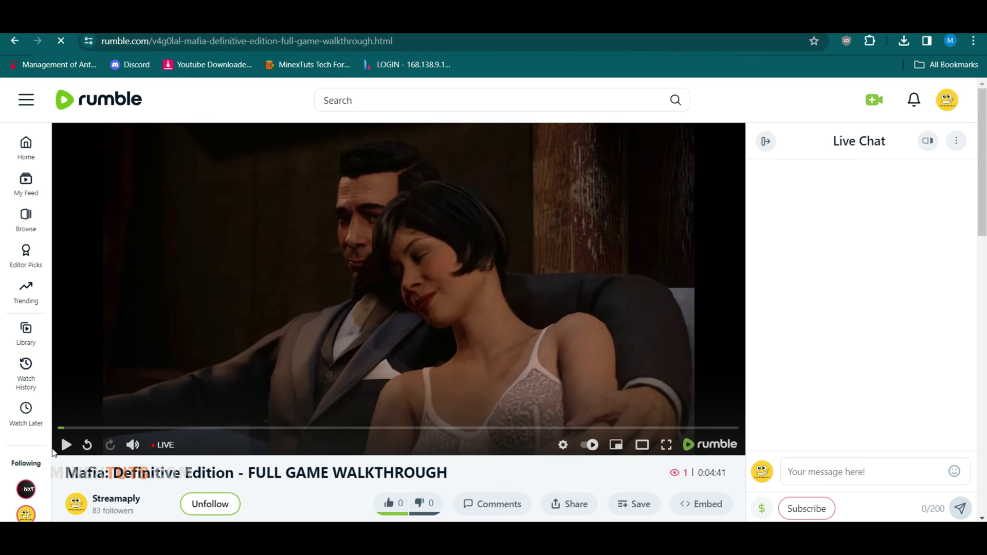
{"action": "scroll", "coordinate": [406, 305], "scroll_direction": "down", "scroll_amount": 3}
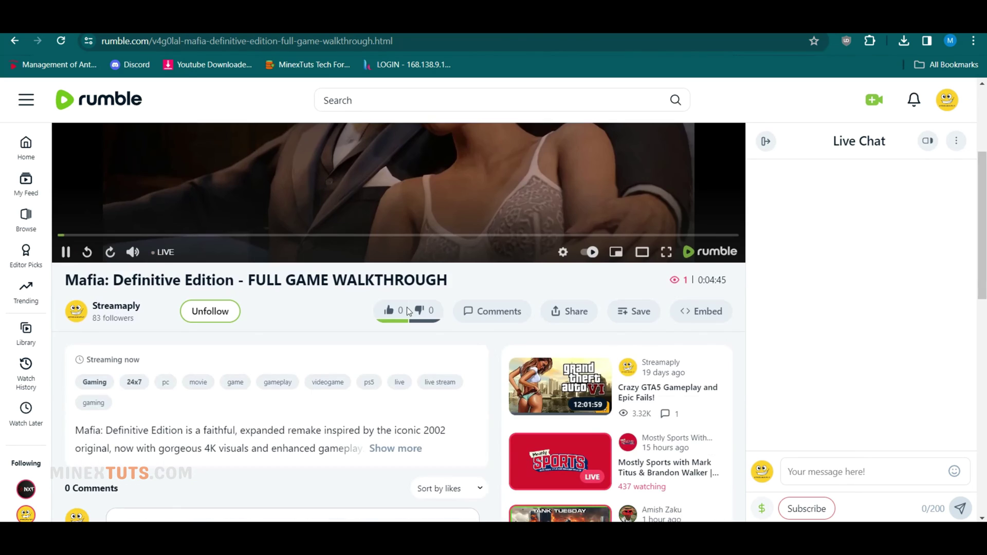
{"action": "left_click", "coordinate": [390, 311]}
{"action": "scroll", "coordinate": [280, 405], "scroll_direction": "up", "scroll_amount": 3}
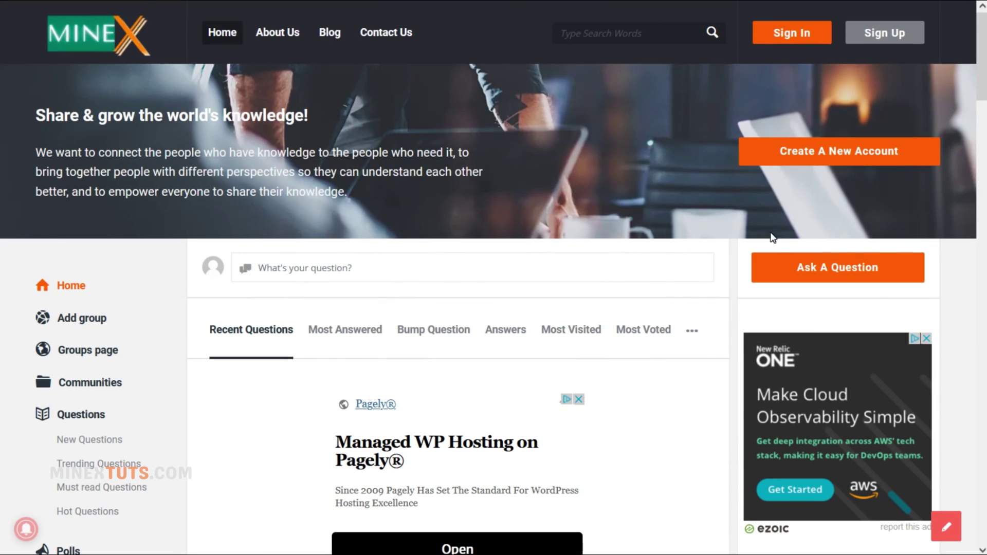
- Open the MineX Ask A Question form and scroll through its empty username, e-mail, title, category, details and captcha fields
{"action": "left_click", "coordinate": [782, 261]}
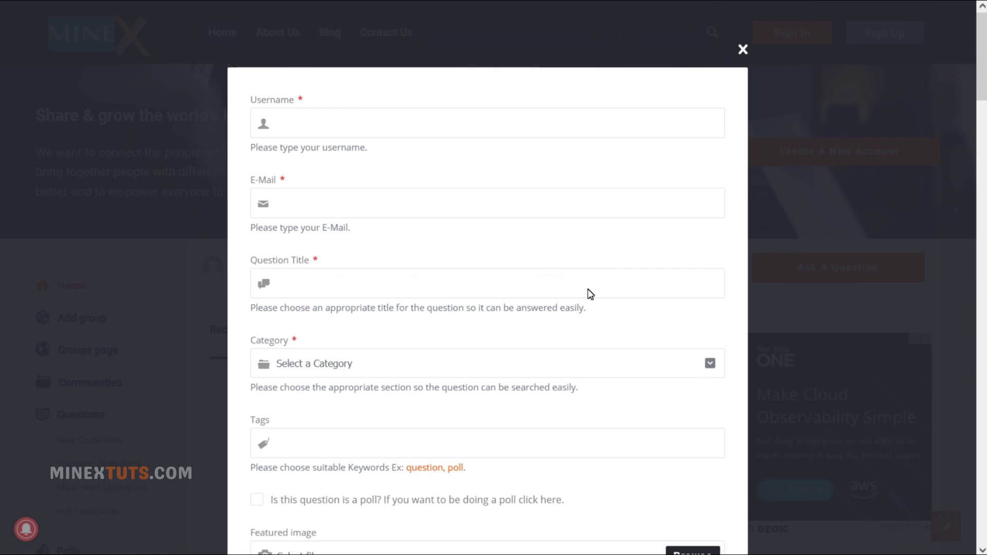
{"action": "scroll", "coordinate": [591, 295], "scroll_direction": "down", "scroll_amount": 9}
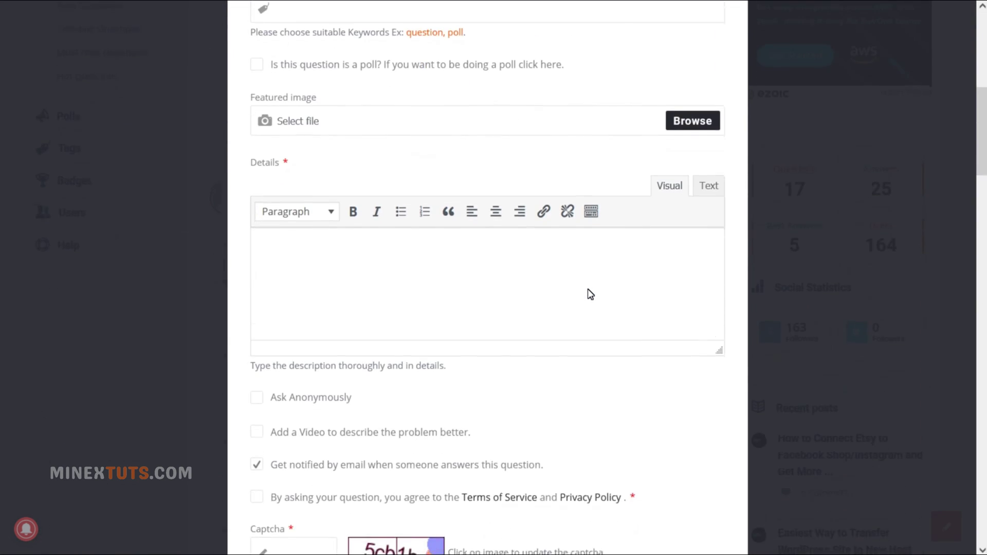
{"action": "scroll", "coordinate": [590, 294], "scroll_direction": "down", "scroll_amount": 3}
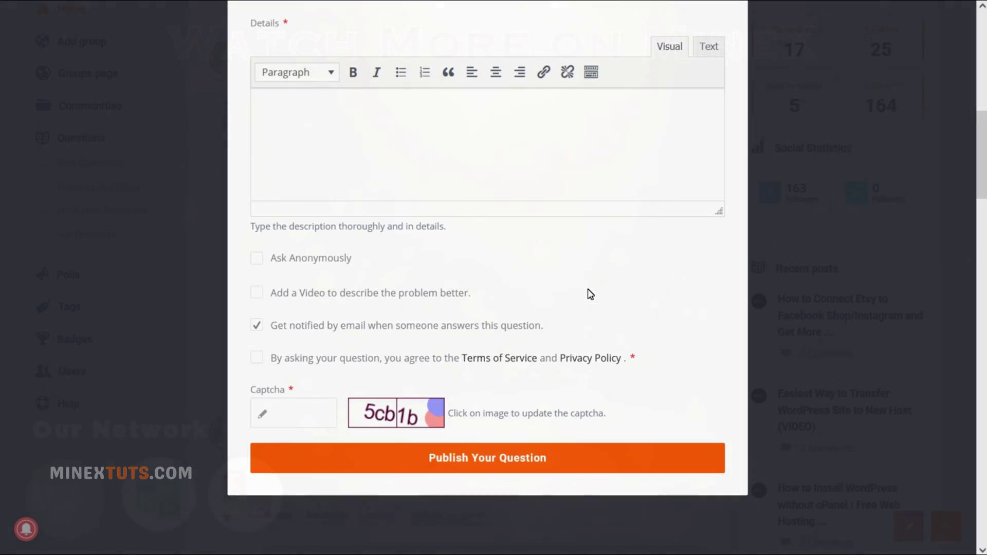